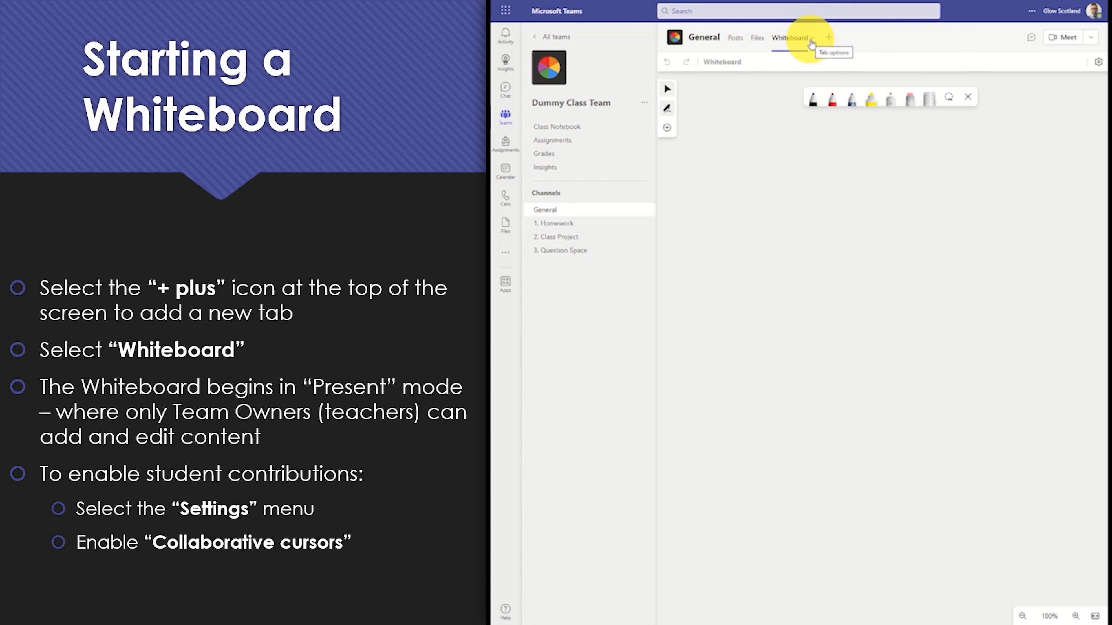
Expand the Whiteboard tab of the General channel to fill the window.
{"action": "left_click", "coordinate": [811, 42]}
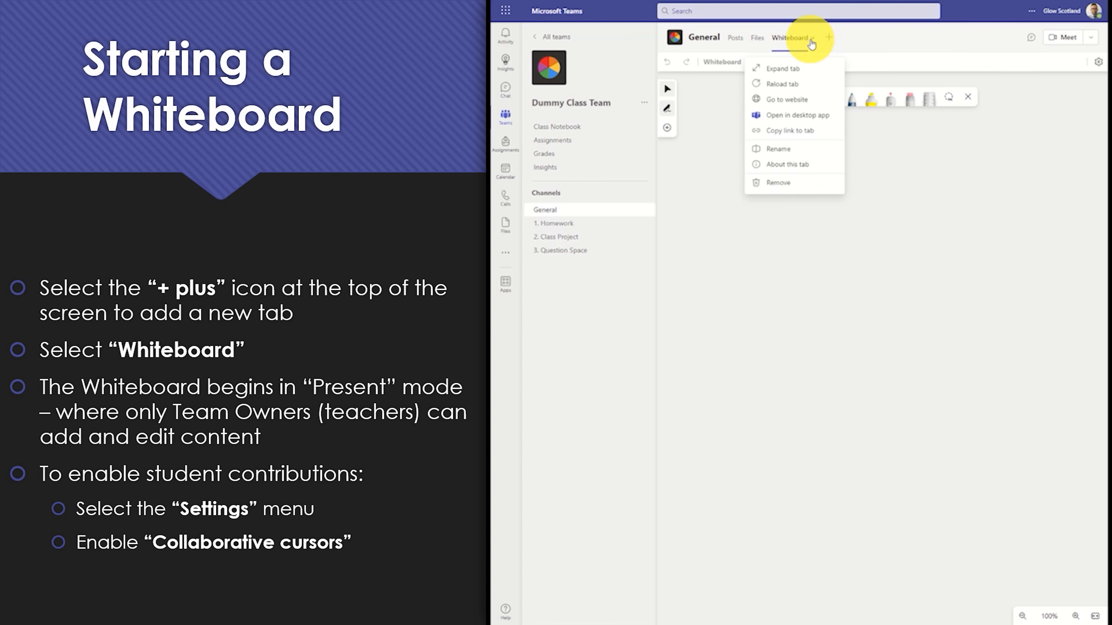
{"action": "left_click", "coordinate": [809, 70]}
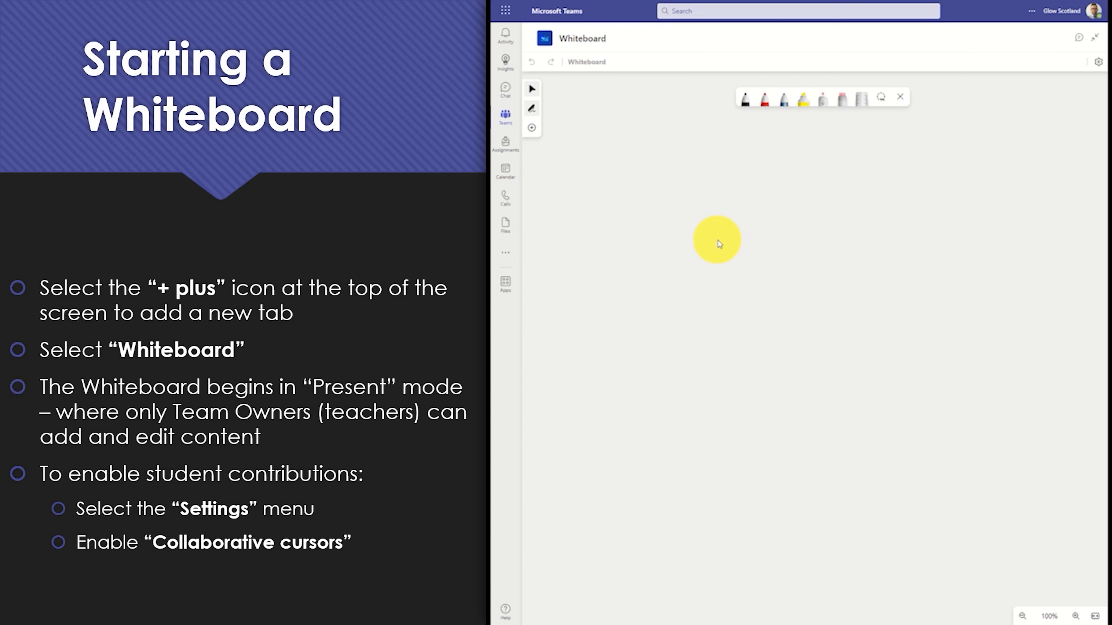
Try switching the Collaborative cursors option in the whiteboard settings, and close the settings.
{"action": "left_click", "coordinate": [1098, 67]}
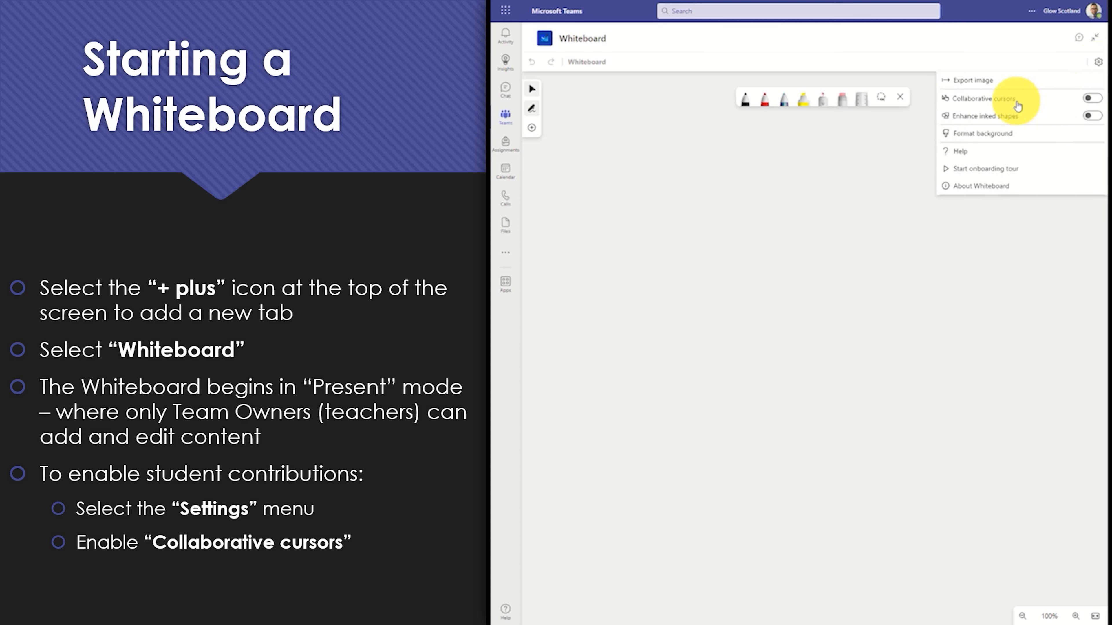
{"action": "left_click", "coordinate": [1089, 102]}
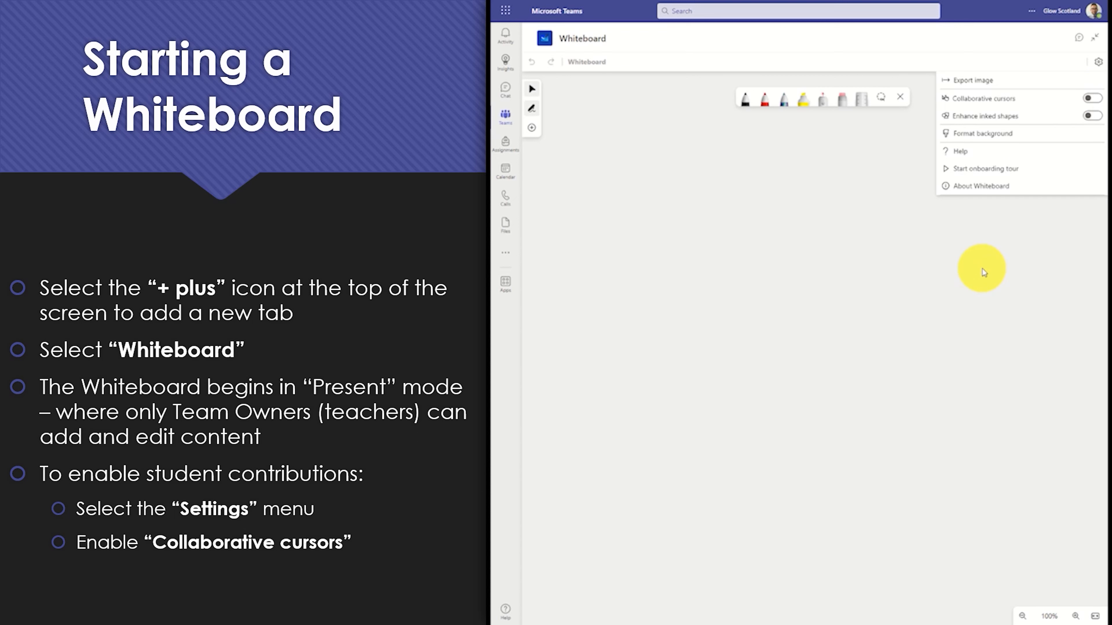
{"action": "left_click", "coordinate": [980, 268]}
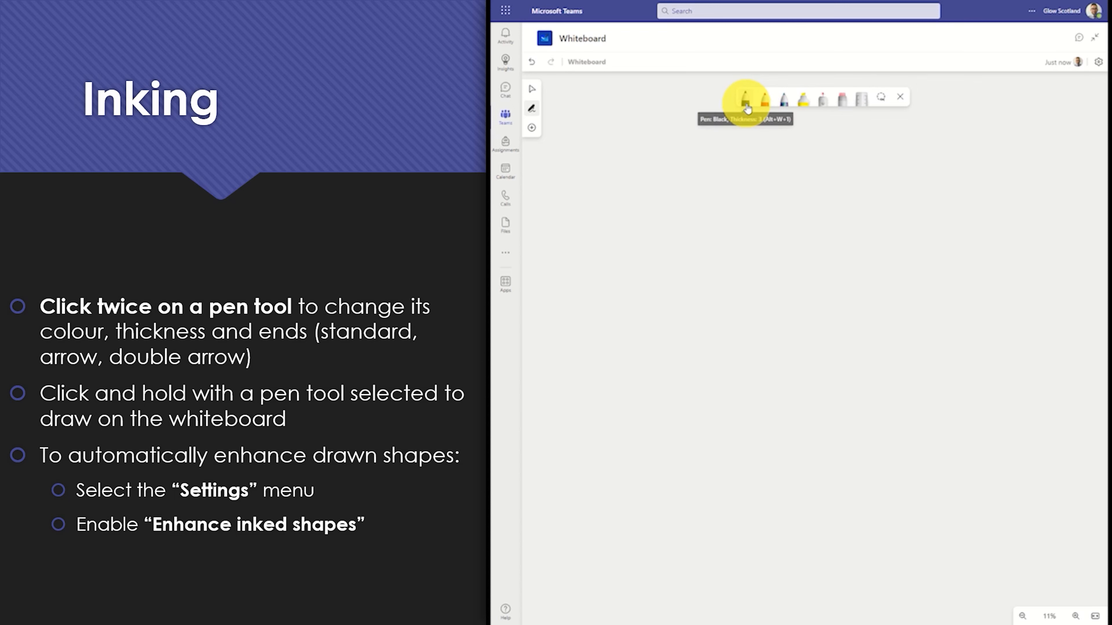
Draw a large S-shaped curve on the whiteboard with the first pen set to thickness 6 and rainbow ink.
{"action": "double_click", "coordinate": [748, 107]}
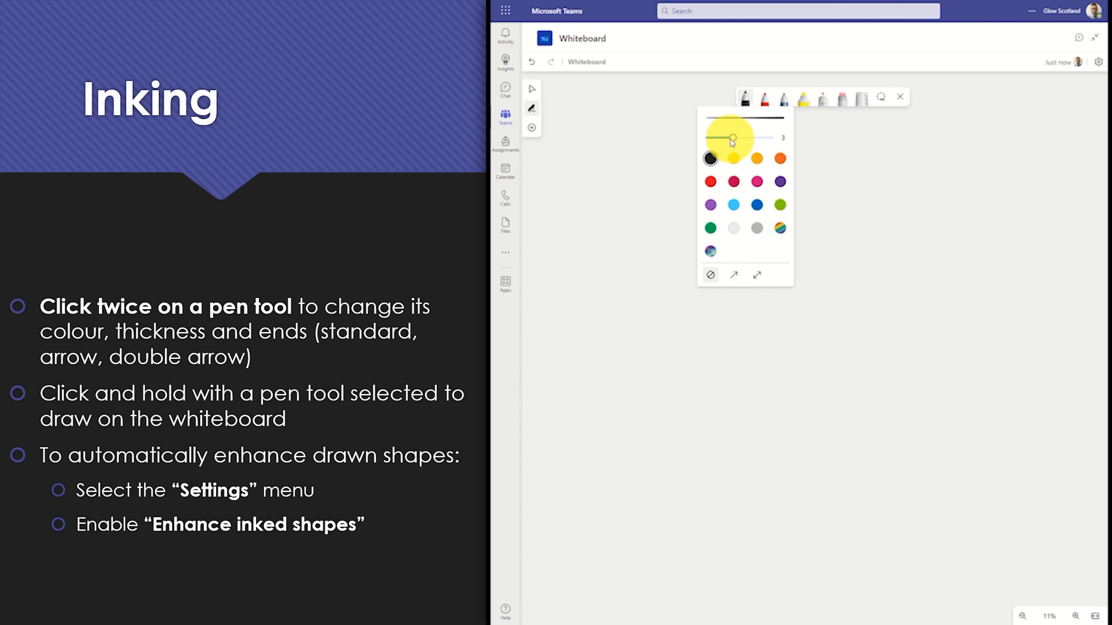
{"action": "left_click_drag", "start_coordinate": [732, 139], "coordinate": [774, 141]}
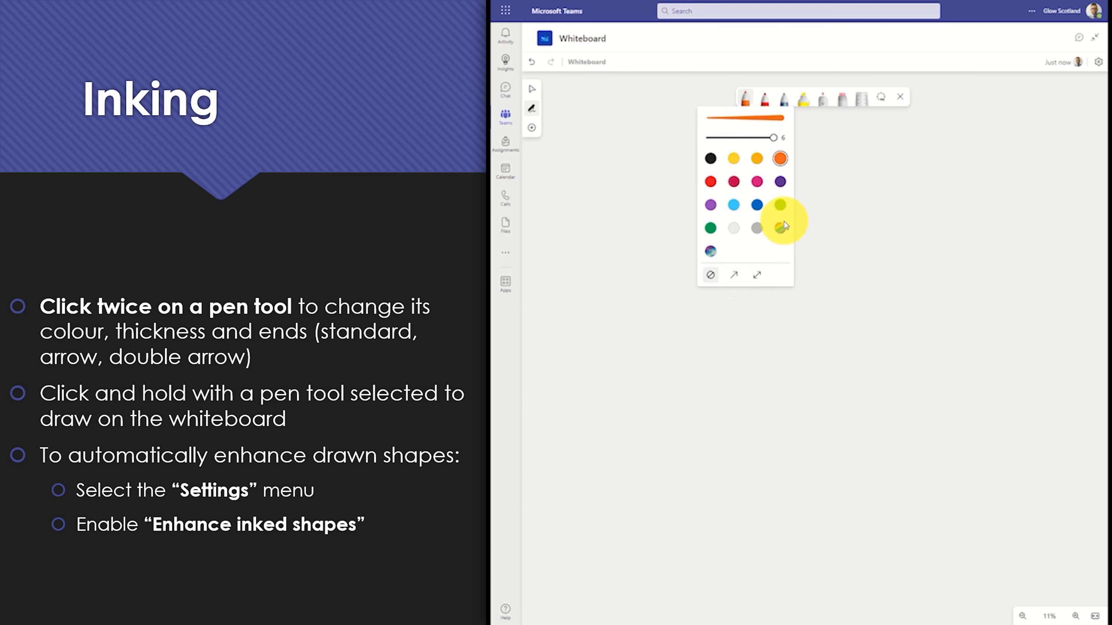
{"action": "left_click", "coordinate": [780, 230]}
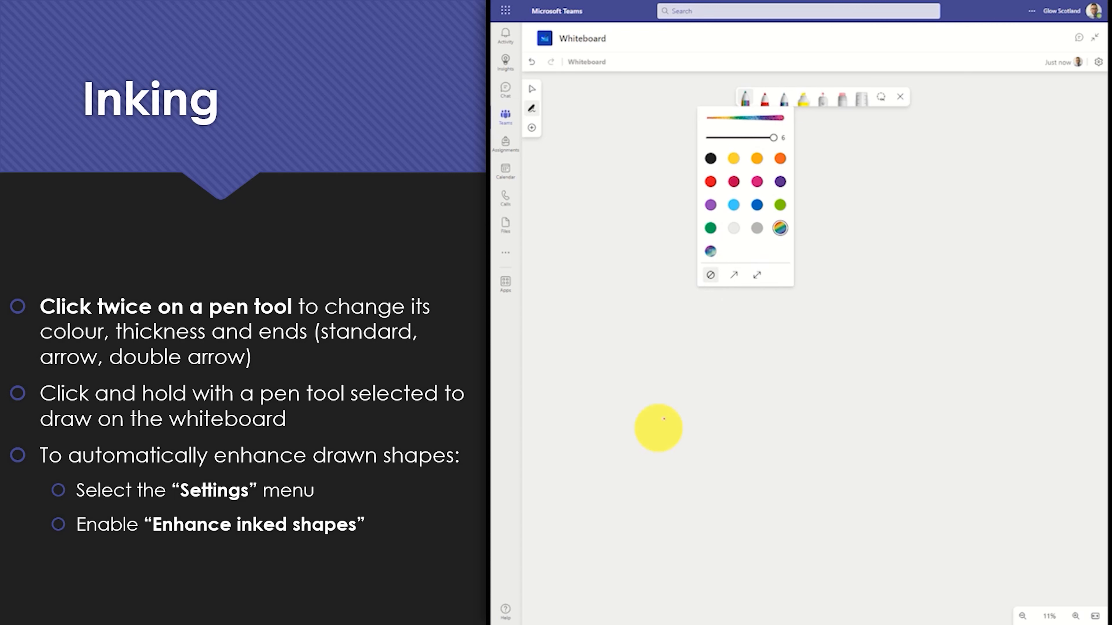
{"action": "scroll", "coordinate": [751, 324], "scroll_direction": "up", "scroll_amount": 2}
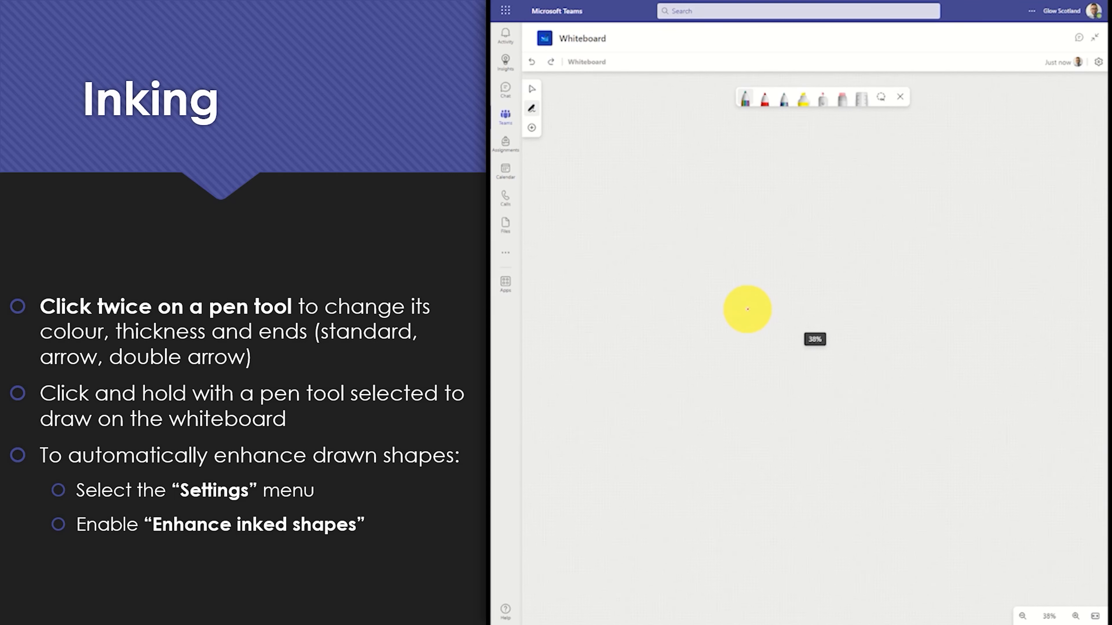
{"action": "scroll", "coordinate": [748, 309], "scroll_direction": "up", "scroll_amount": 2}
{"action": "mouse_move", "coordinate": [748, 204]}
{"action": "left_mouse_down"}
{"action": "mouse_move", "coordinate": [663, 373]}
{"action": "mouse_move", "coordinate": [696, 427]}
{"action": "left_mouse_up"}
Draw a diagonal double-headed arrow beside the S-curve with the second pen set to black, thickness 6 and double arrow ends.
{"action": "double_click", "coordinate": [765, 100]}
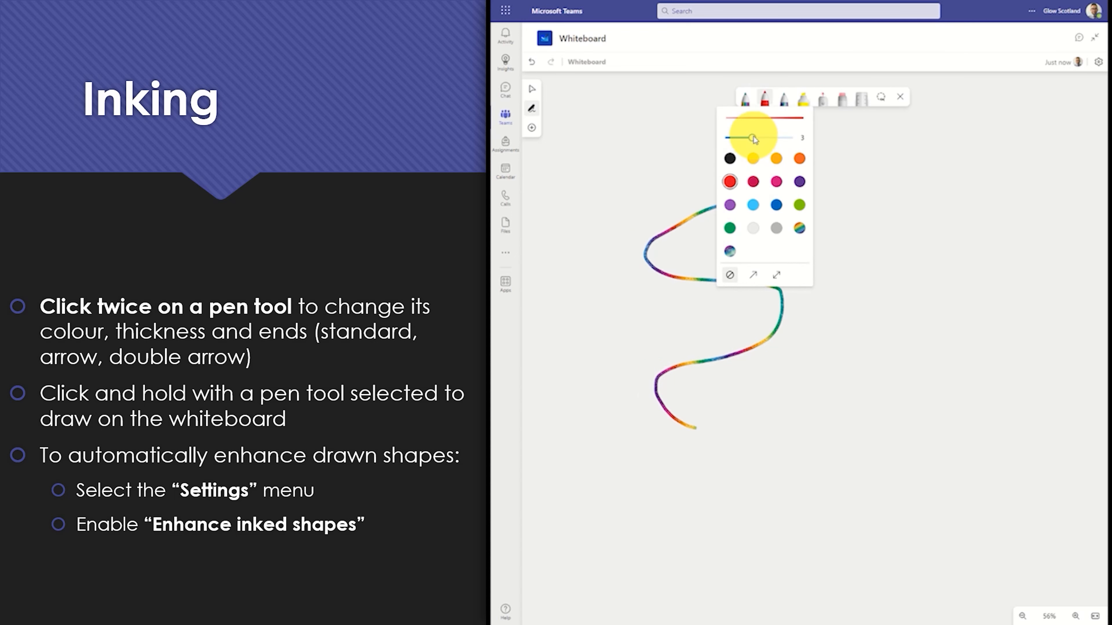
{"action": "left_click", "coordinate": [729, 158]}
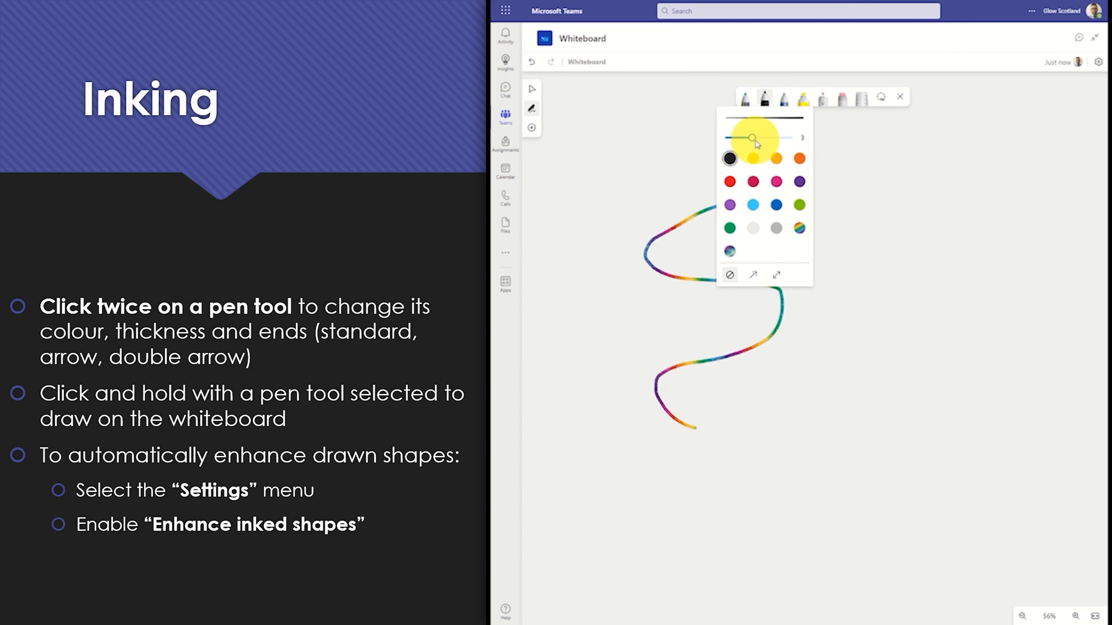
{"action": "left_click_drag", "start_coordinate": [752, 138], "coordinate": [793, 138]}
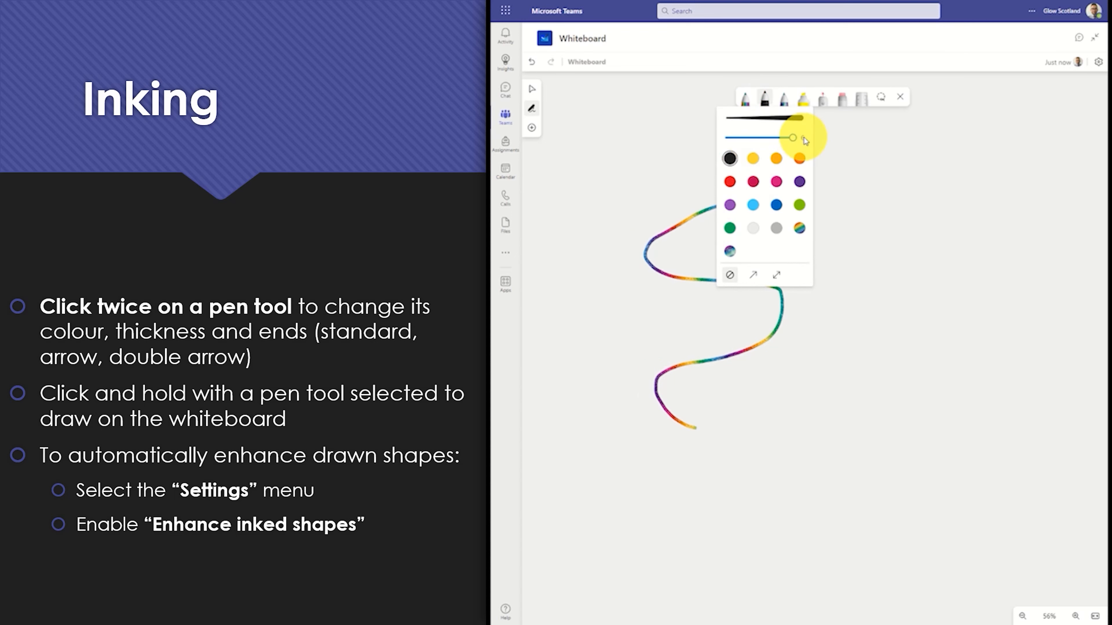
{"action": "left_click", "coordinate": [776, 280]}
{"action": "left_click_drag", "start_coordinate": [996, 199], "coordinate": [858, 398]}
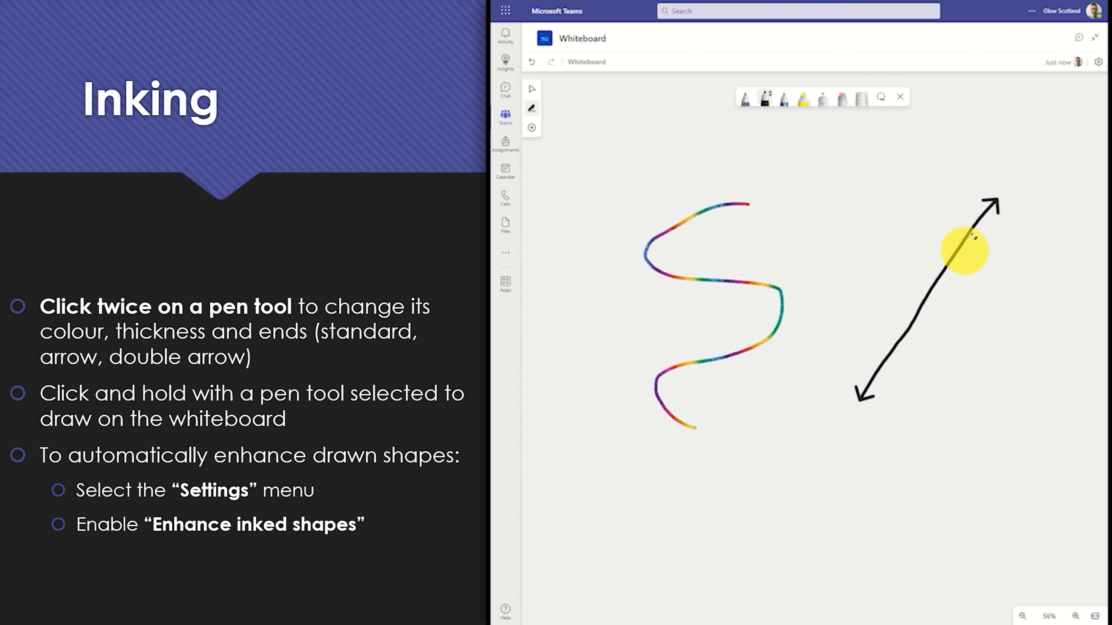
Switch the black pen to a single arrow end and draw a shorter diagonal arrow between the S-curve and the double-headed arrow.
{"action": "left_click", "coordinate": [766, 98]}
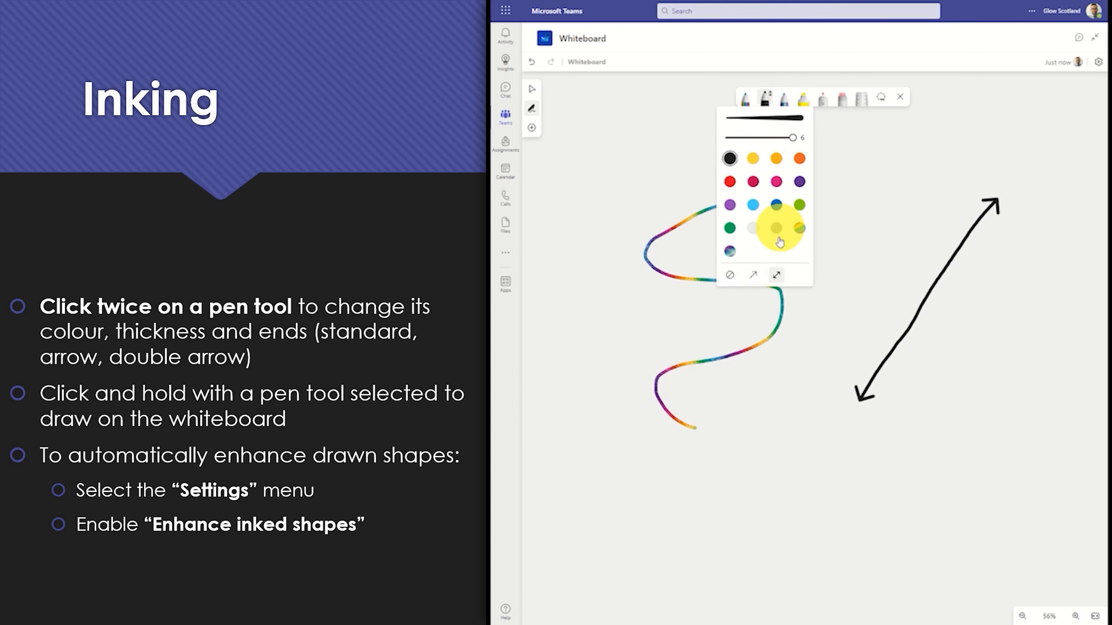
{"action": "left_click_drag", "start_coordinate": [916, 184], "coordinate": [844, 280]}
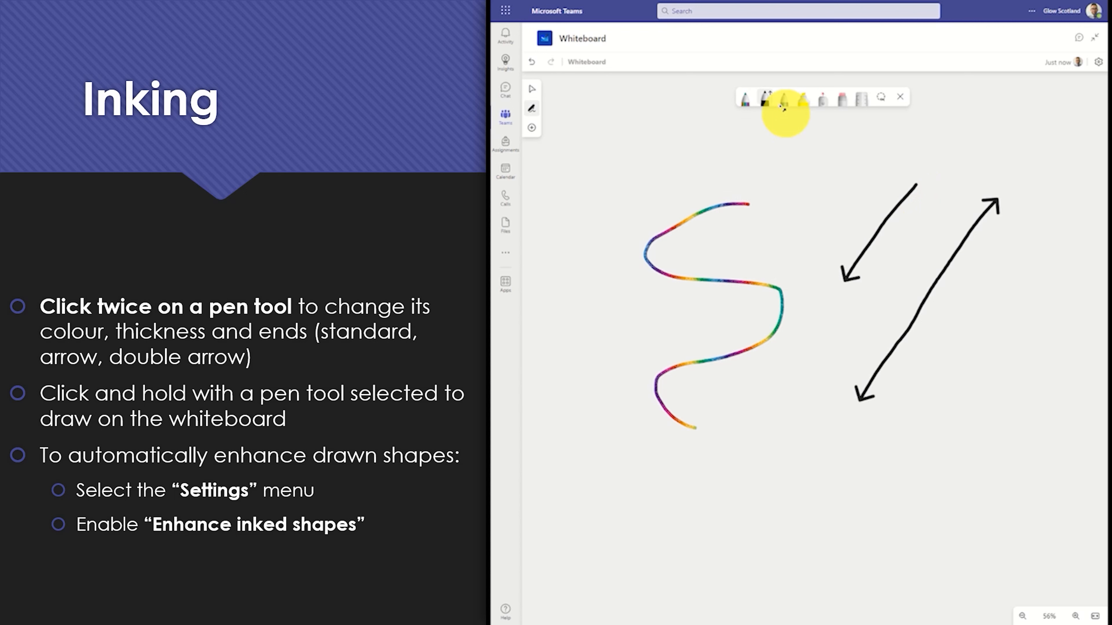
{"action": "left_click", "coordinate": [751, 105]}
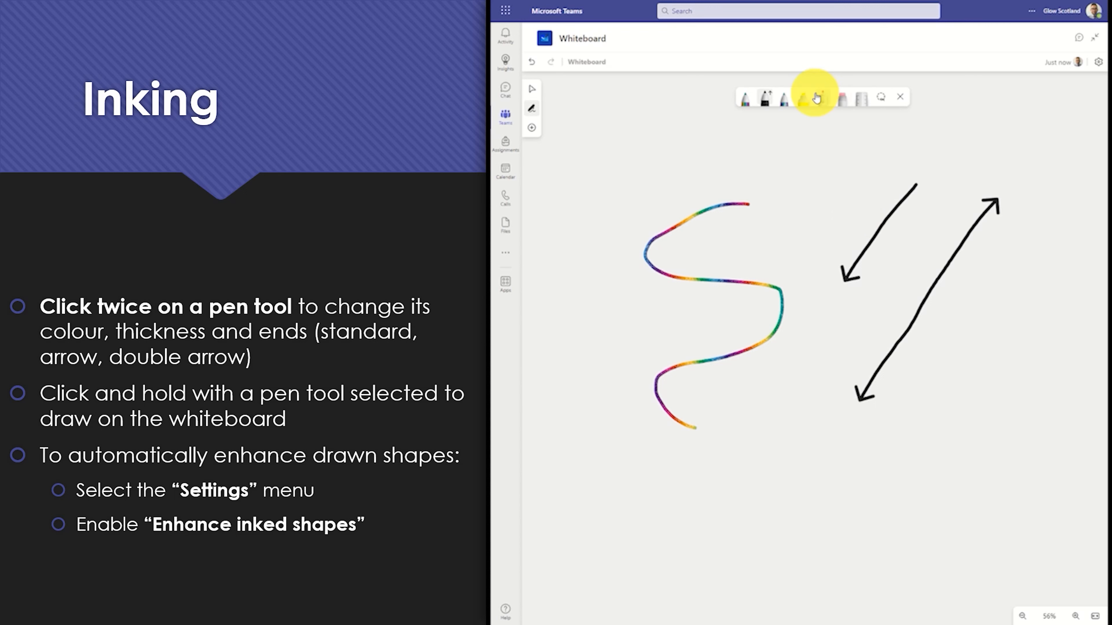
Draw a horizontal stroke above the S-curve with the highlighter set to dark green and thickness 6.
{"action": "left_click", "coordinate": [804, 102]}
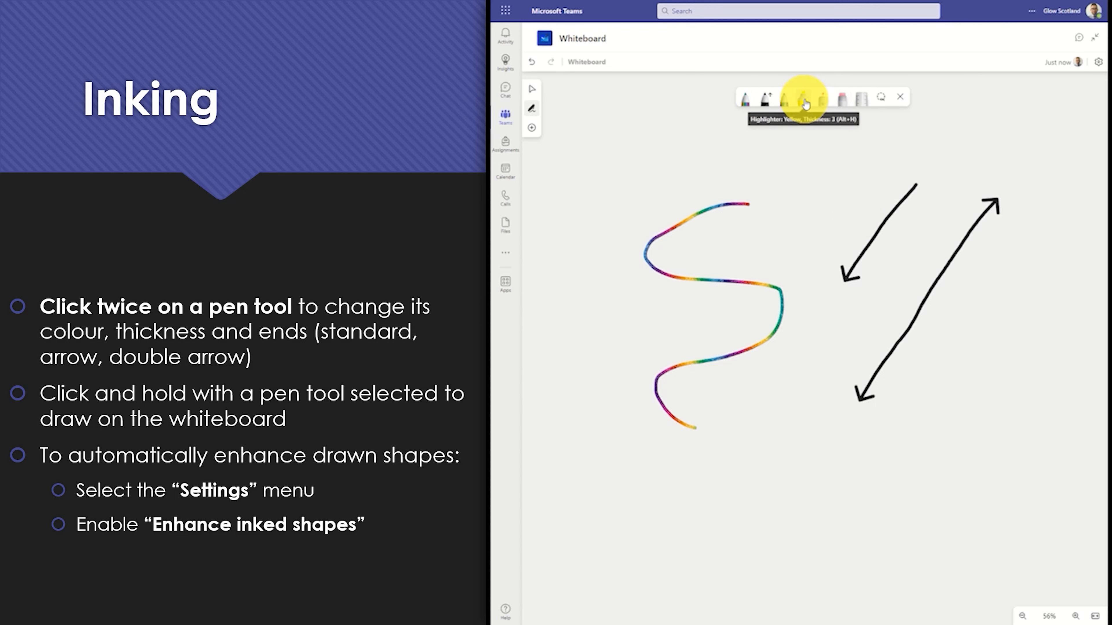
{"action": "left_click", "coordinate": [805, 102]}
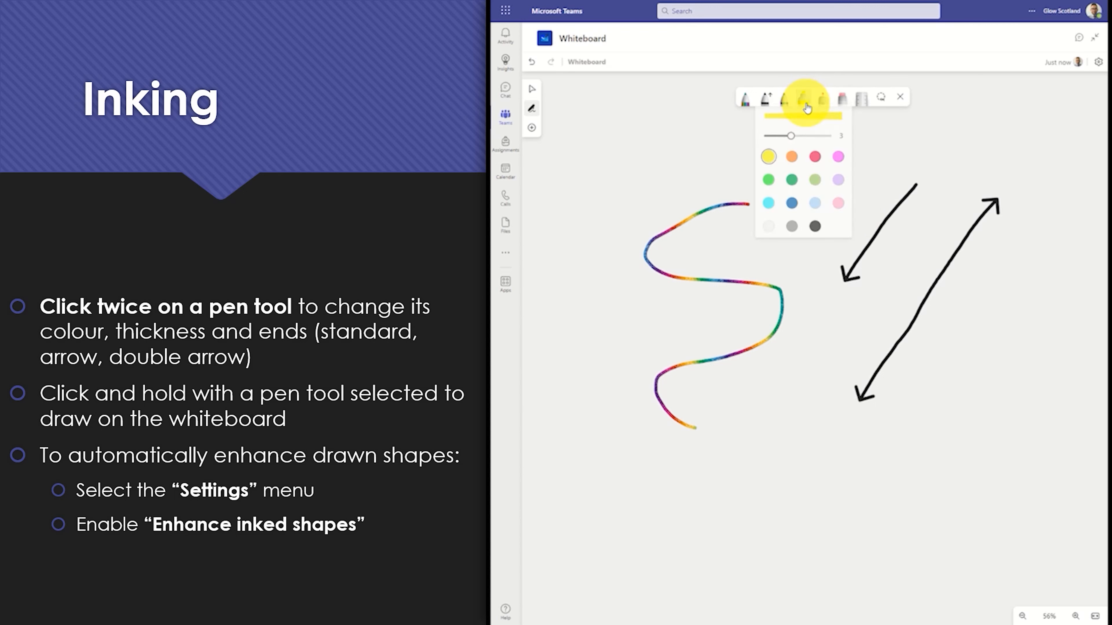
{"action": "left_click_drag", "start_coordinate": [791, 137], "coordinate": [832, 138]}
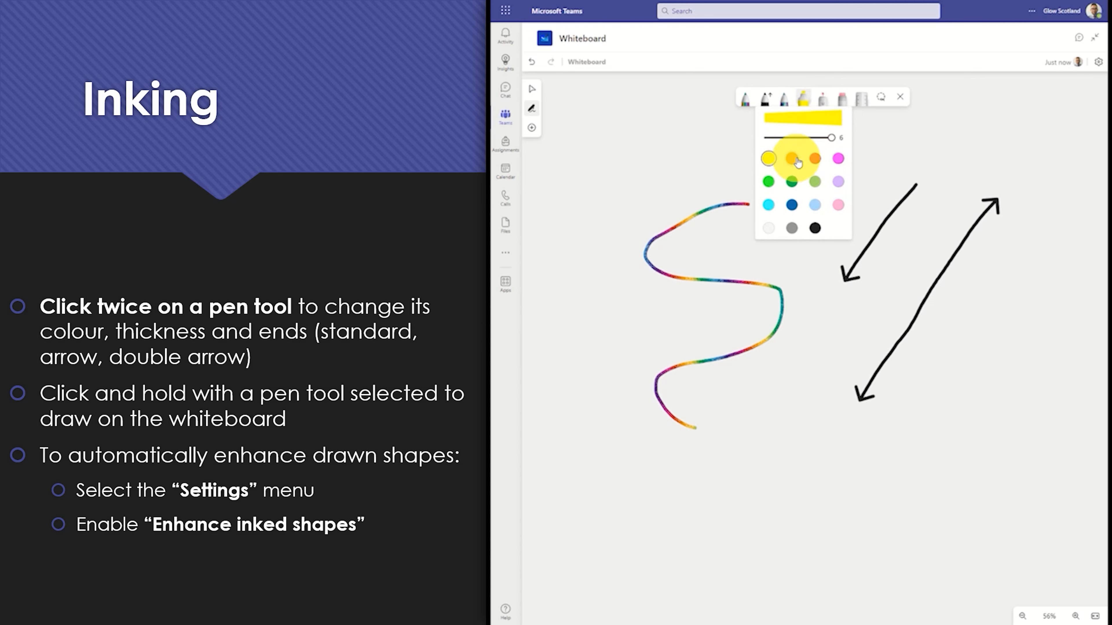
{"action": "left_click", "coordinate": [791, 181]}
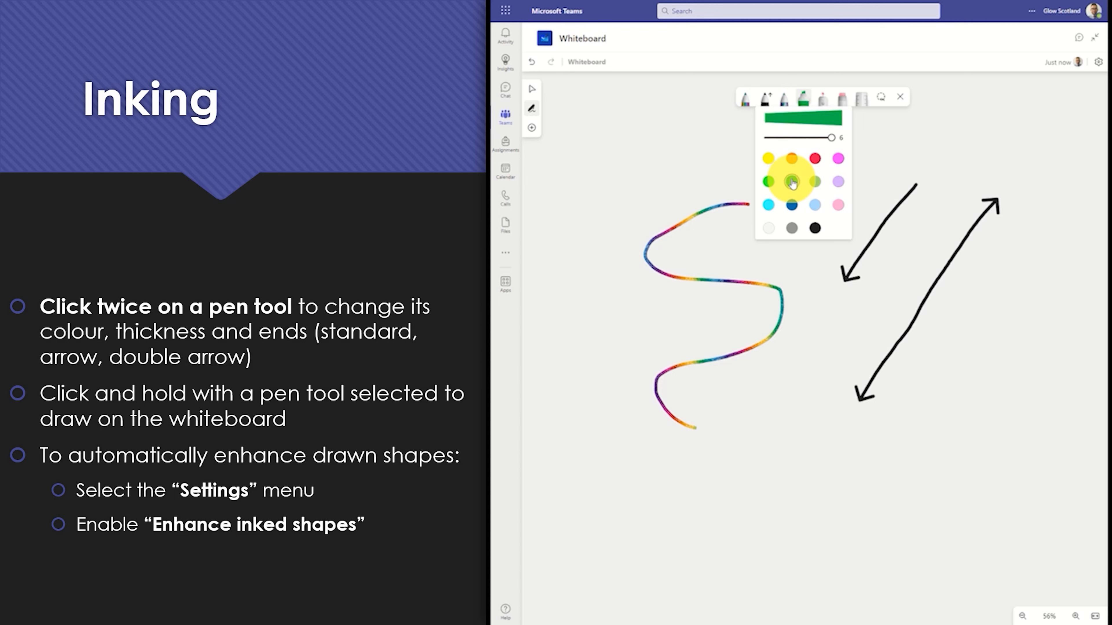
{"action": "left_click_drag", "start_coordinate": [680, 165], "coordinate": [812, 165]}
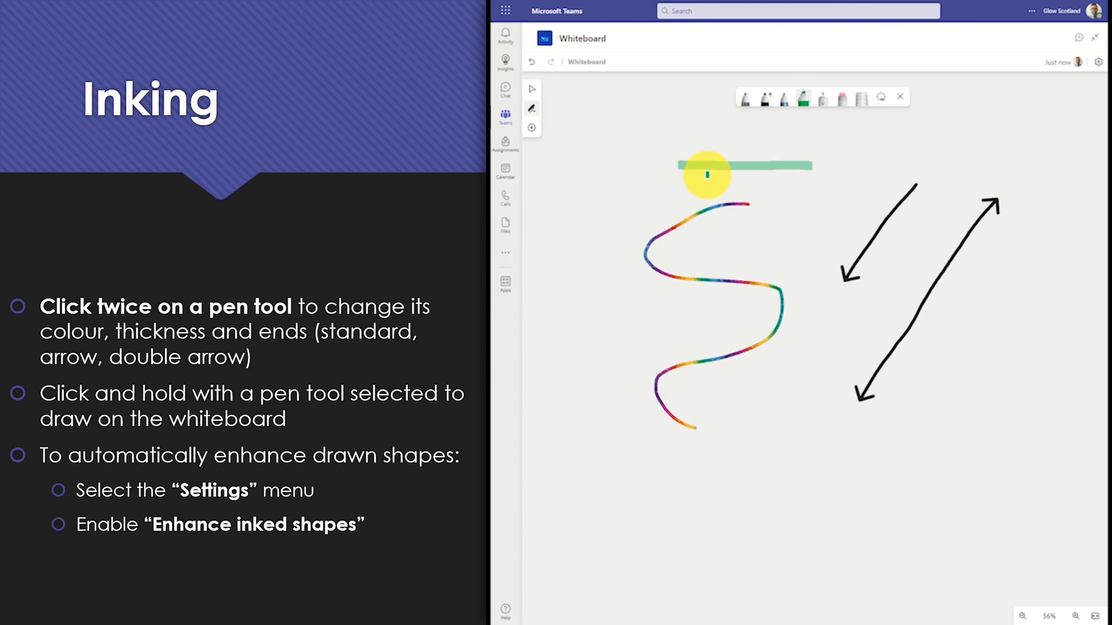
Select the laser pointer and look at its available colours.
{"action": "left_click", "coordinate": [823, 98]}
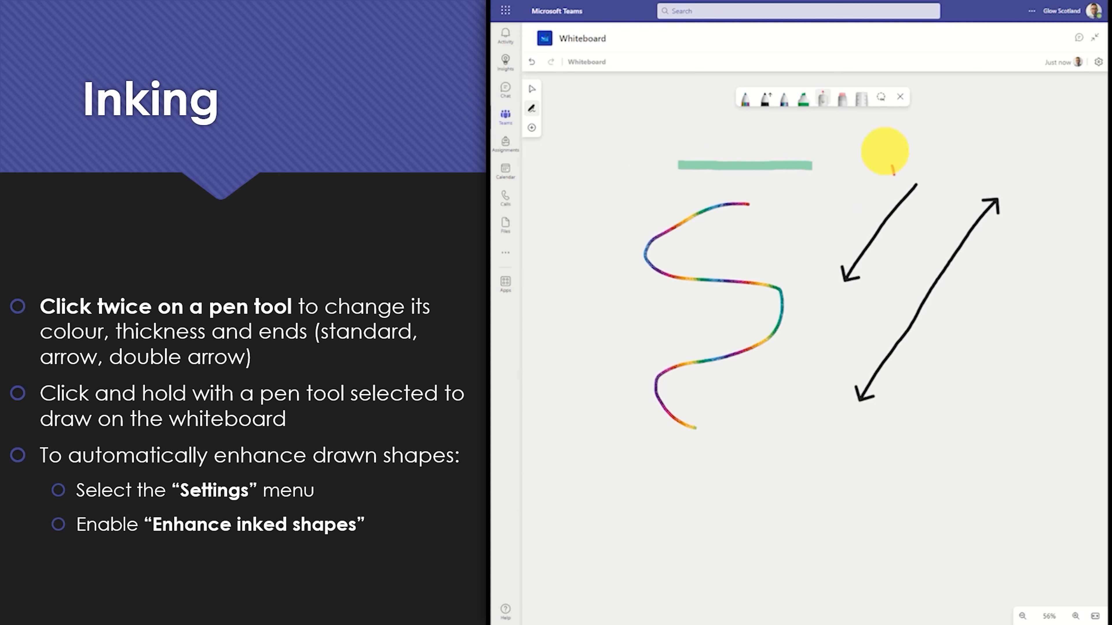
{"action": "left_click", "coordinate": [824, 100]}
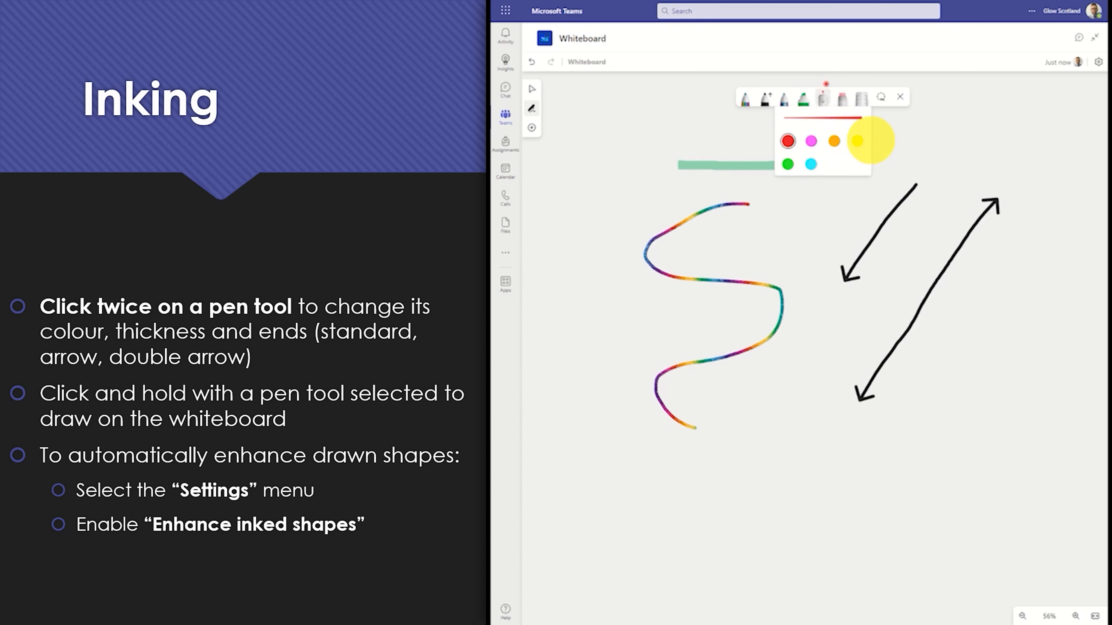
{"action": "left_click", "coordinate": [824, 100]}
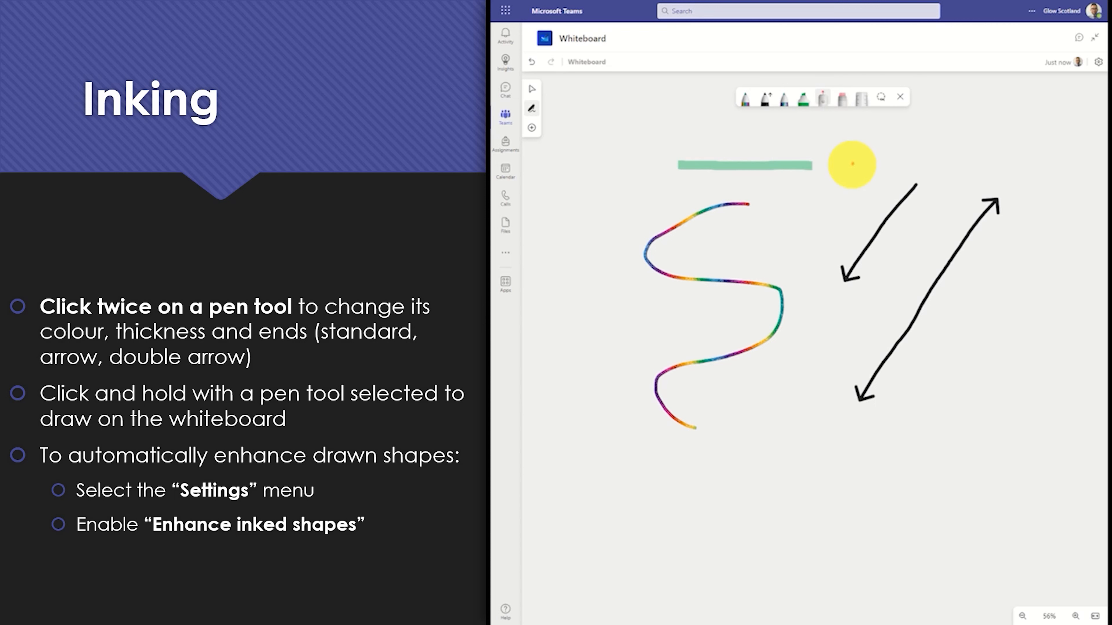
Erase the green highlighter stroke and the single-headed arrow.
{"action": "left_click", "coordinate": [847, 102]}
{"action": "mouse_move", "coordinate": [817, 168]}
{"action": "left_mouse_down"}
{"action": "mouse_move", "coordinate": [690, 166]}
{"action": "mouse_move", "coordinate": [792, 167]}
{"action": "left_mouse_up"}
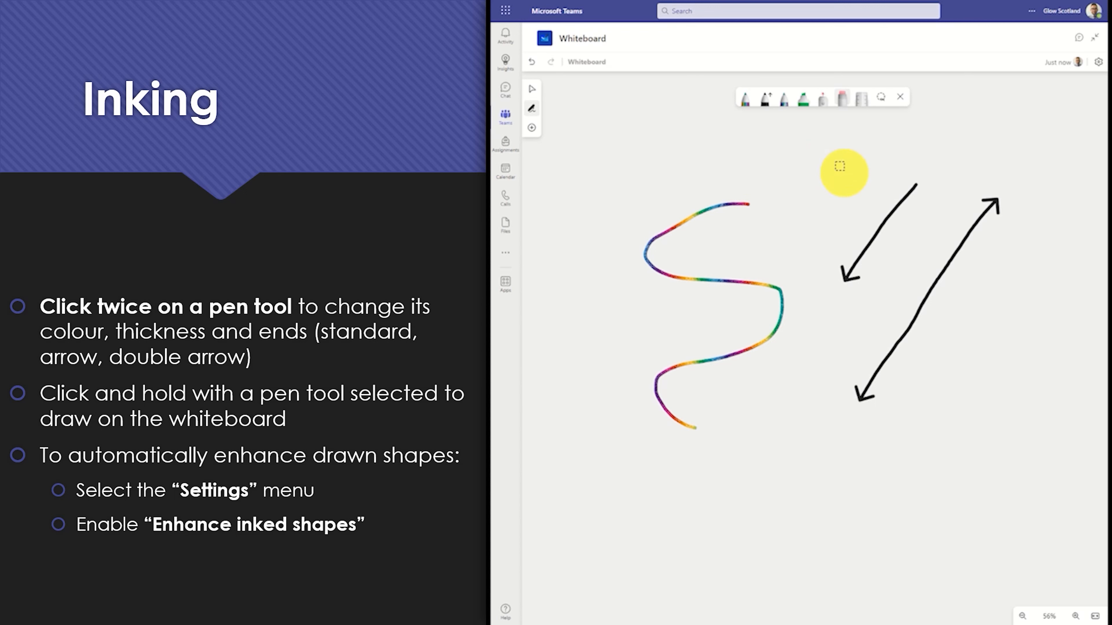
{"action": "left_click_drag", "start_coordinate": [920, 178], "coordinate": [844, 278]}
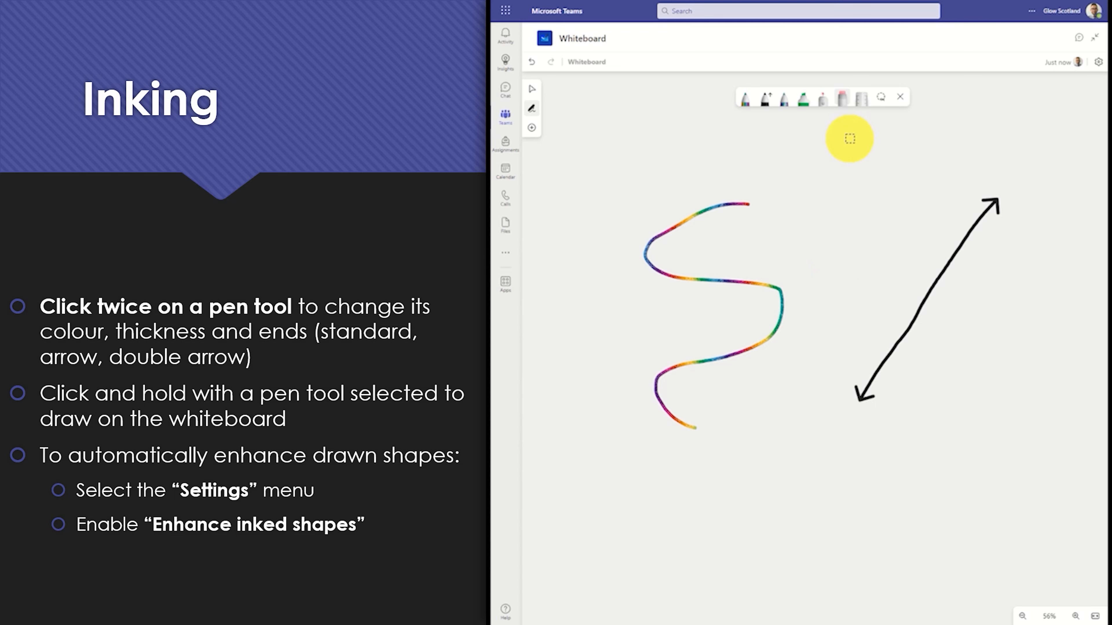
Show the ruler, rotate it to 5° and place it just below the S-curve.
{"action": "left_click", "coordinate": [861, 104]}
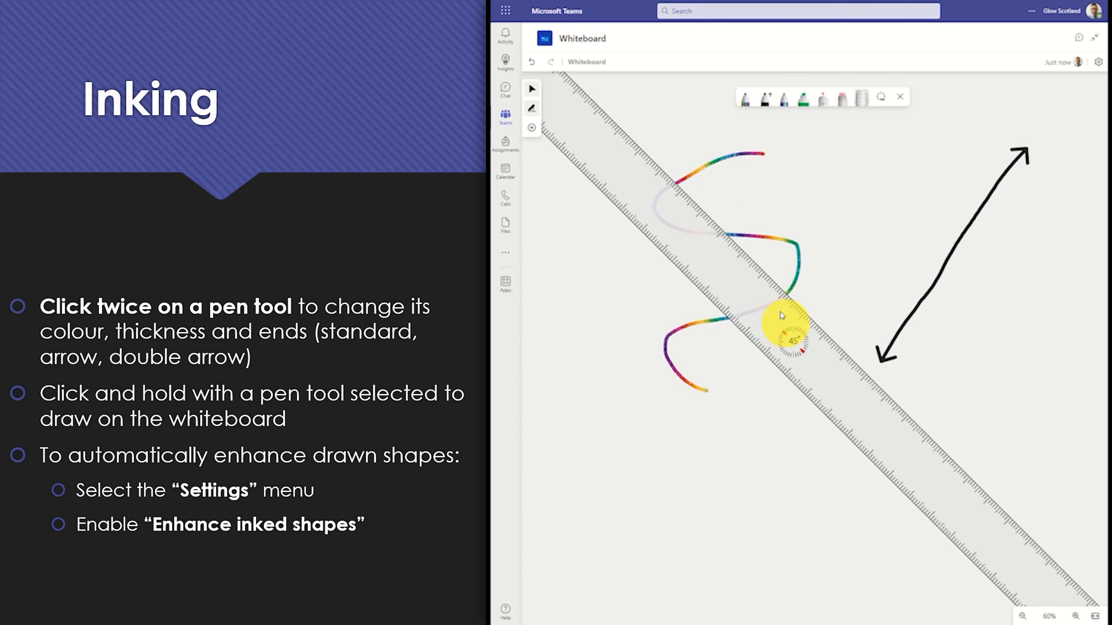
{"action": "mouse_move", "coordinate": [739, 286]}
{"action": "left_mouse_down"}
{"action": "mouse_move", "coordinate": [811, 311]}
{"action": "mouse_move", "coordinate": [881, 278]}
{"action": "mouse_move", "coordinate": [658, 306]}
{"action": "mouse_move", "coordinate": [725, 323]}
{"action": "mouse_move", "coordinate": [818, 318]}
{"action": "mouse_move", "coordinate": [722, 359]}
{"action": "mouse_move", "coordinate": [779, 359]}
{"action": "mouse_move", "coordinate": [844, 410]}
{"action": "left_mouse_up"}
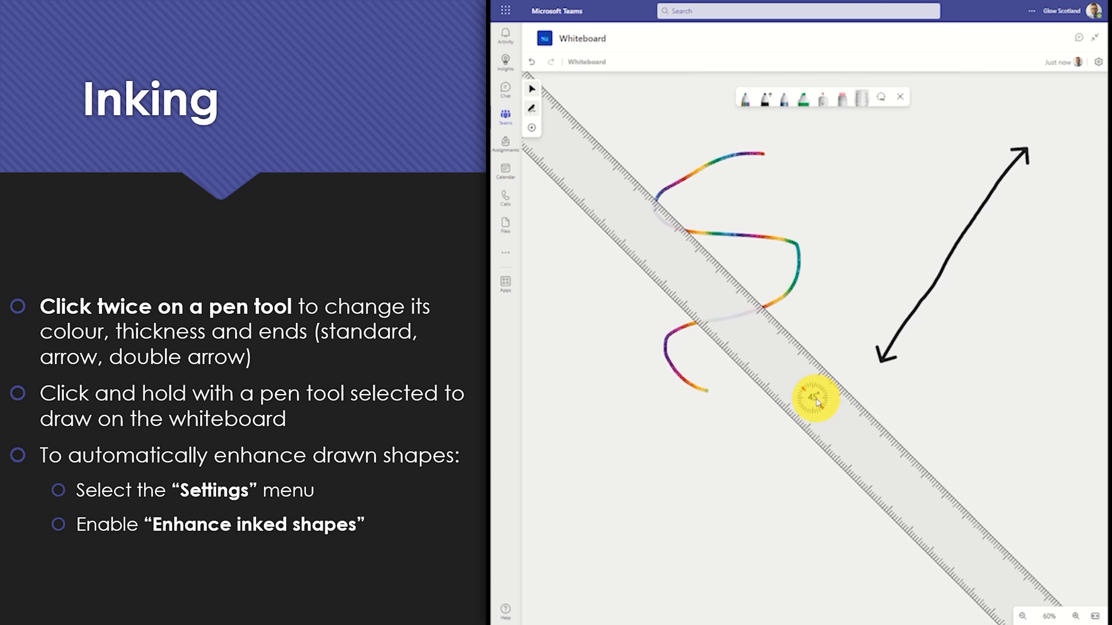
{"action": "scroll", "coordinate": [815, 403], "scroll_direction": "down", "scroll_amount": 10}
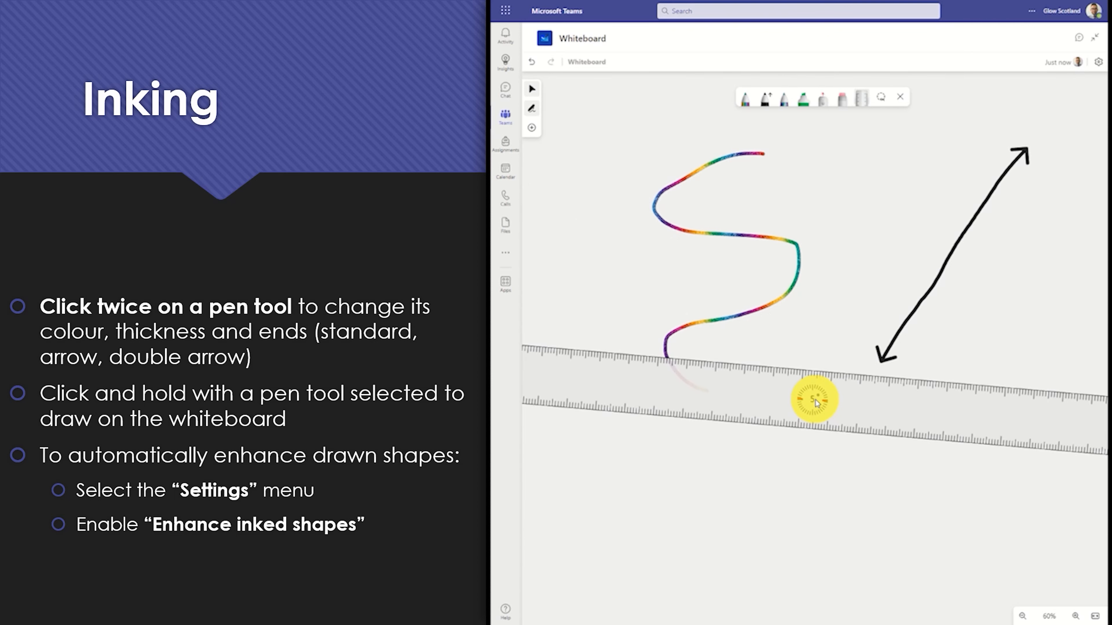
{"action": "left_click_drag", "start_coordinate": [814, 403], "coordinate": [800, 437]}
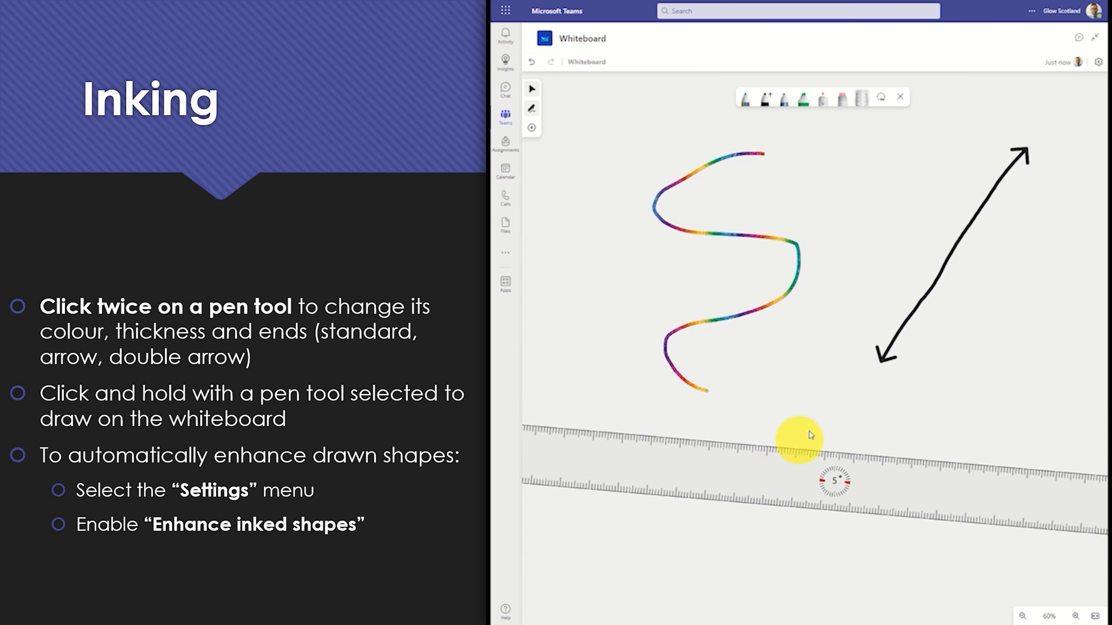
Draw a straight line along the ruler's upper edge with the third pen at its existing settings, and hide the ruler.
{"action": "left_click", "coordinate": [787, 102]}
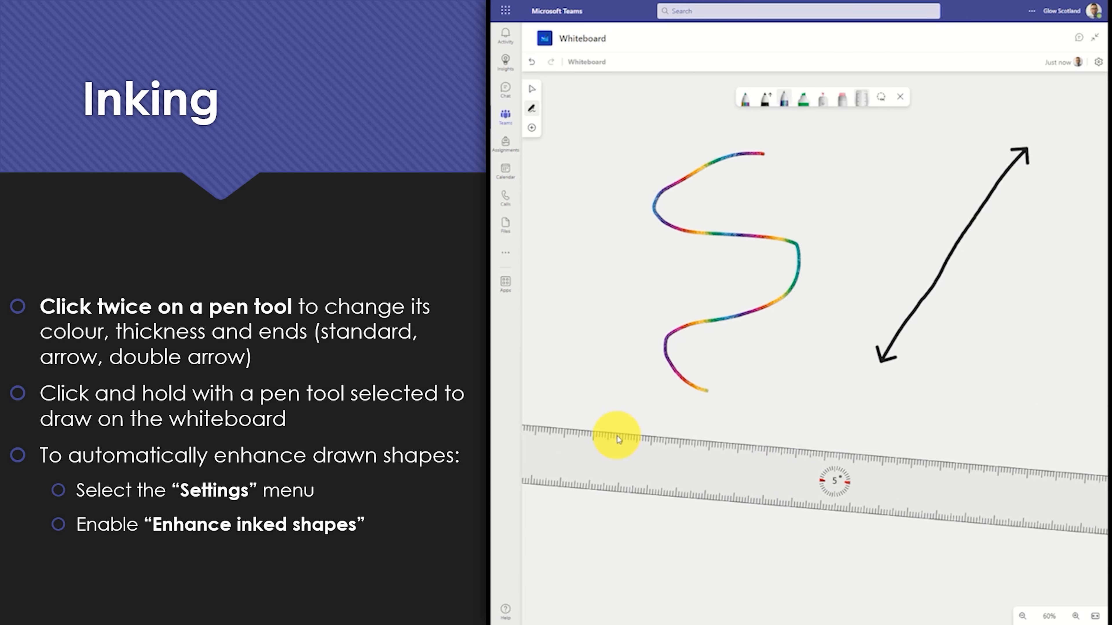
{"action": "left_click", "coordinate": [785, 103]}
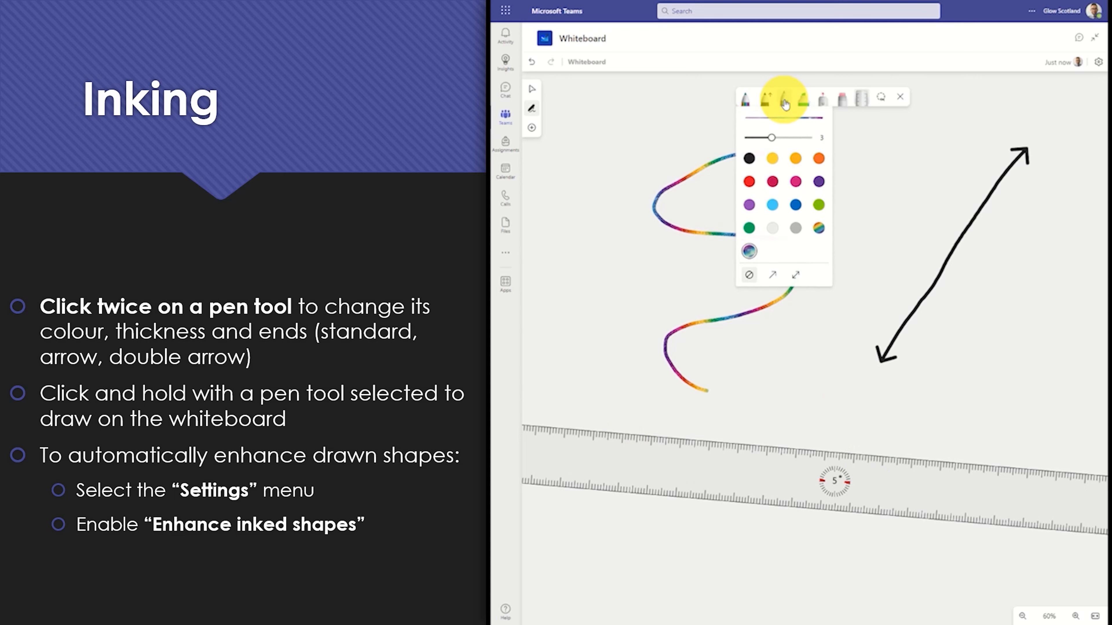
{"action": "left_click", "coordinate": [784, 100]}
{"action": "left_click_drag", "start_coordinate": [614, 432], "coordinate": [928, 459]}
{"action": "left_click", "coordinate": [859, 102]}
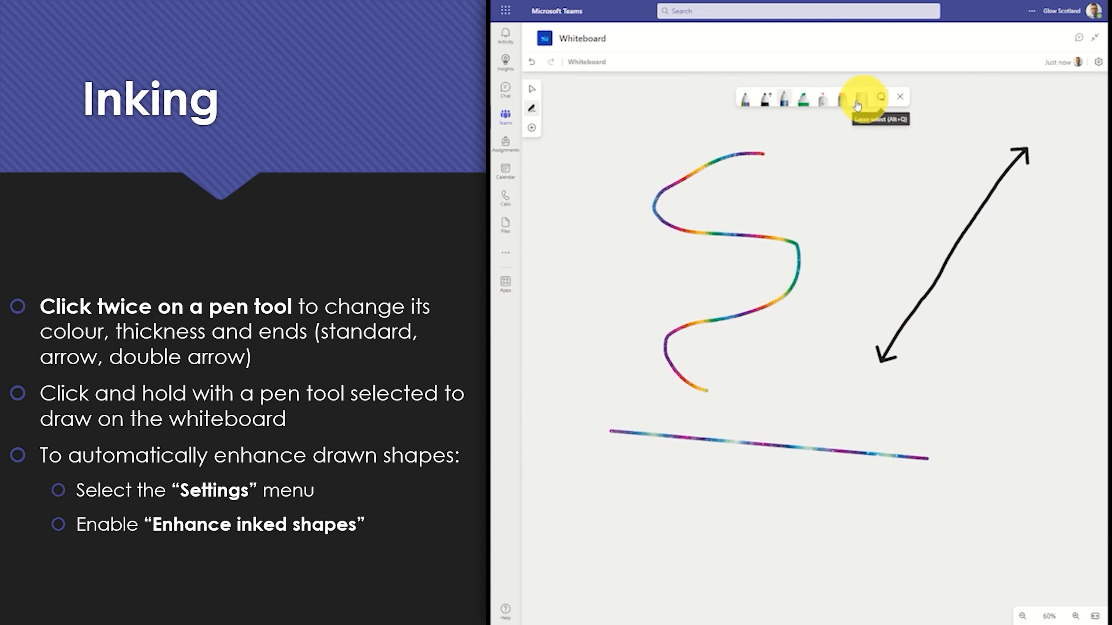
Lasso-select the S-curve, the double-headed arrow and the straight line together.
{"action": "left_click", "coordinate": [881, 100]}
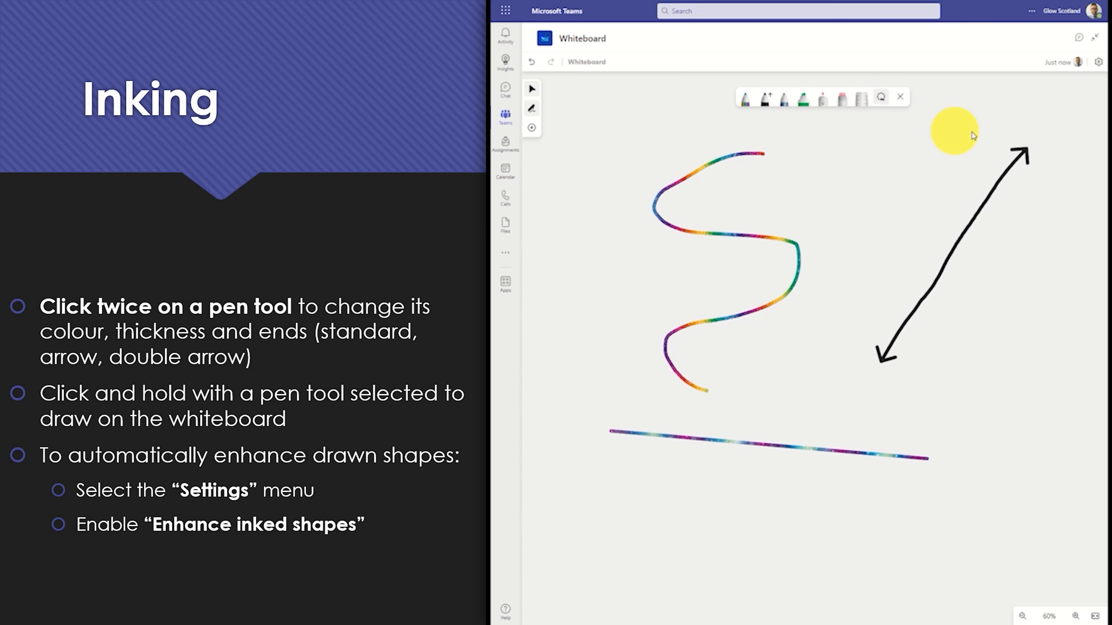
{"action": "mouse_move", "coordinate": [1045, 137]}
{"action": "left_mouse_down"}
{"action": "mouse_move", "coordinate": [657, 140]}
{"action": "mouse_move", "coordinate": [563, 435]}
{"action": "mouse_move", "coordinate": [889, 544]}
{"action": "mouse_move", "coordinate": [1045, 464]}
{"action": "mouse_move", "coordinate": [1072, 343]}
{"action": "left_mouse_up"}
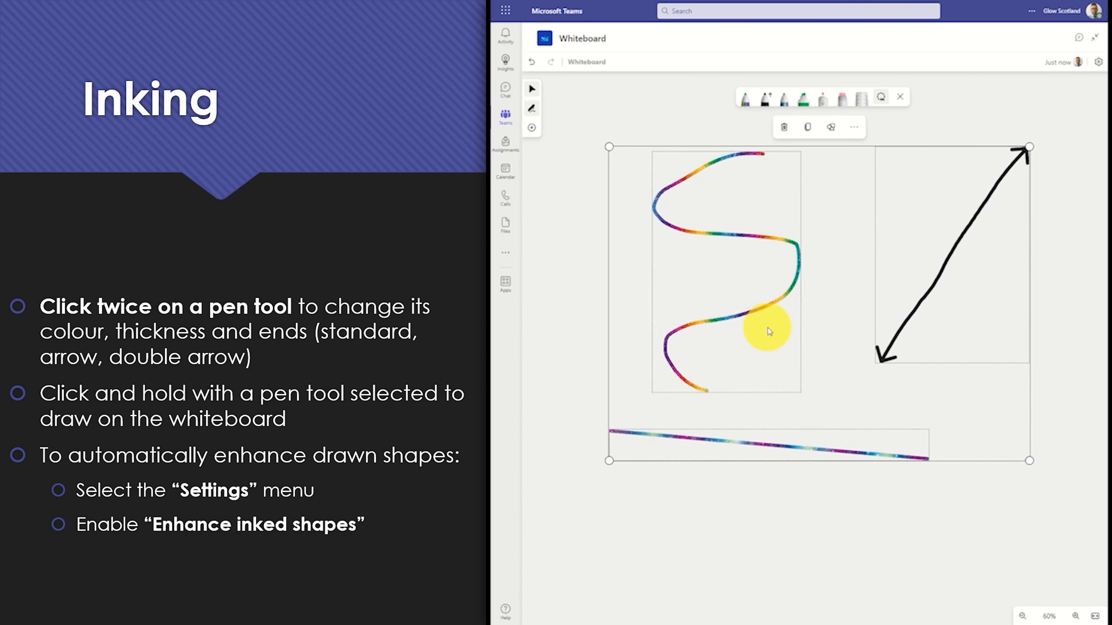
Delete the lasso-selected strokes from the whiteboard and turn on Enhance inked shapes.
{"action": "key", "text": "Delete"}
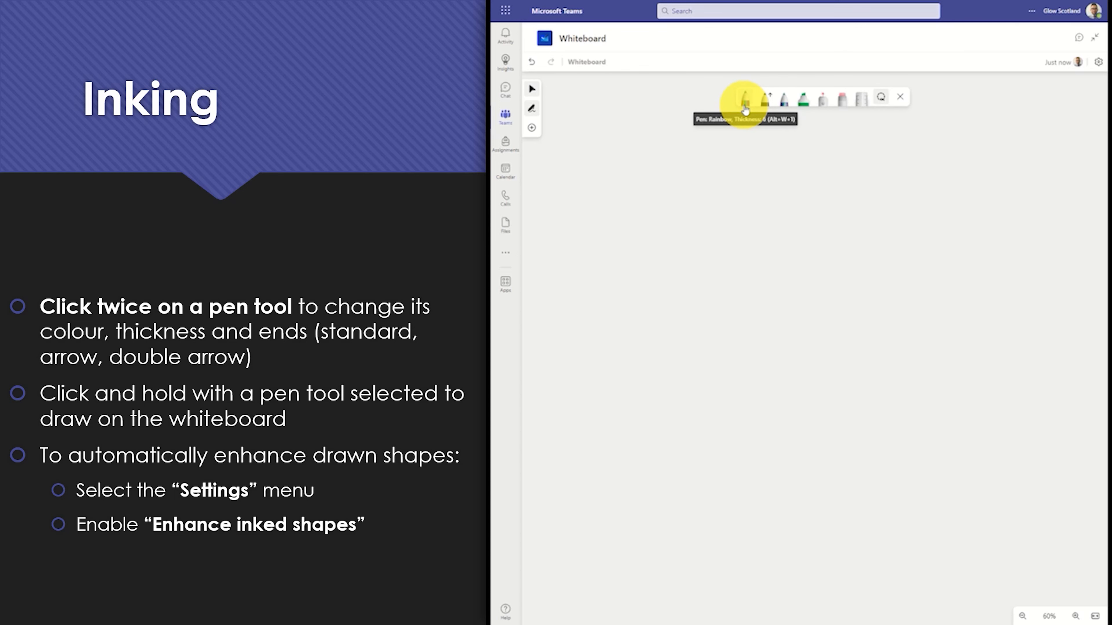
{"action": "left_click", "coordinate": [1100, 64]}
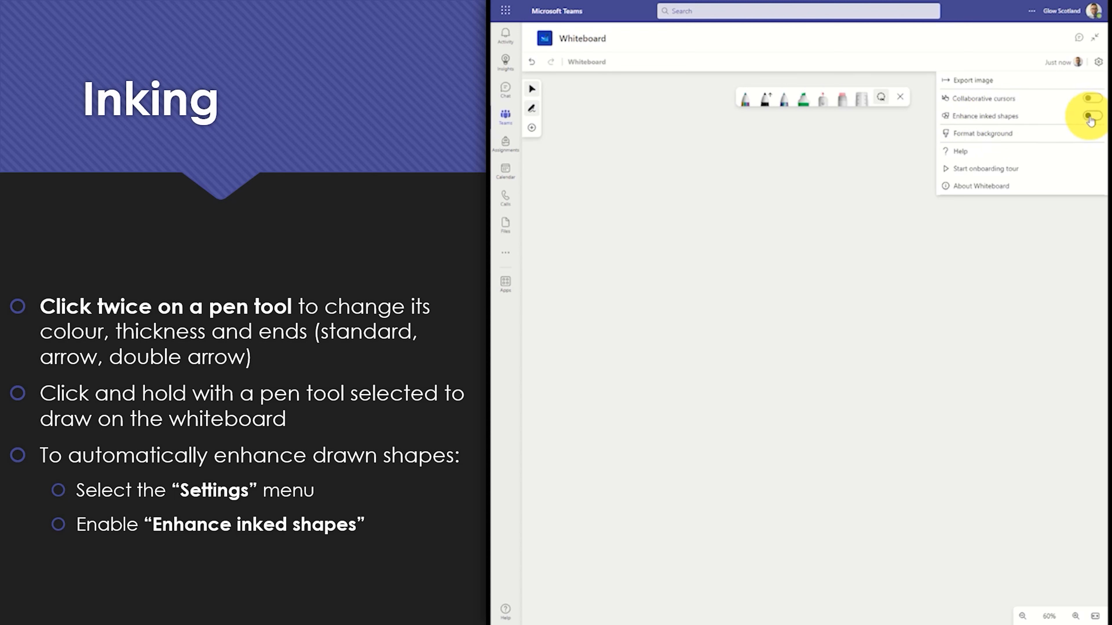
{"action": "left_click", "coordinate": [1091, 116]}
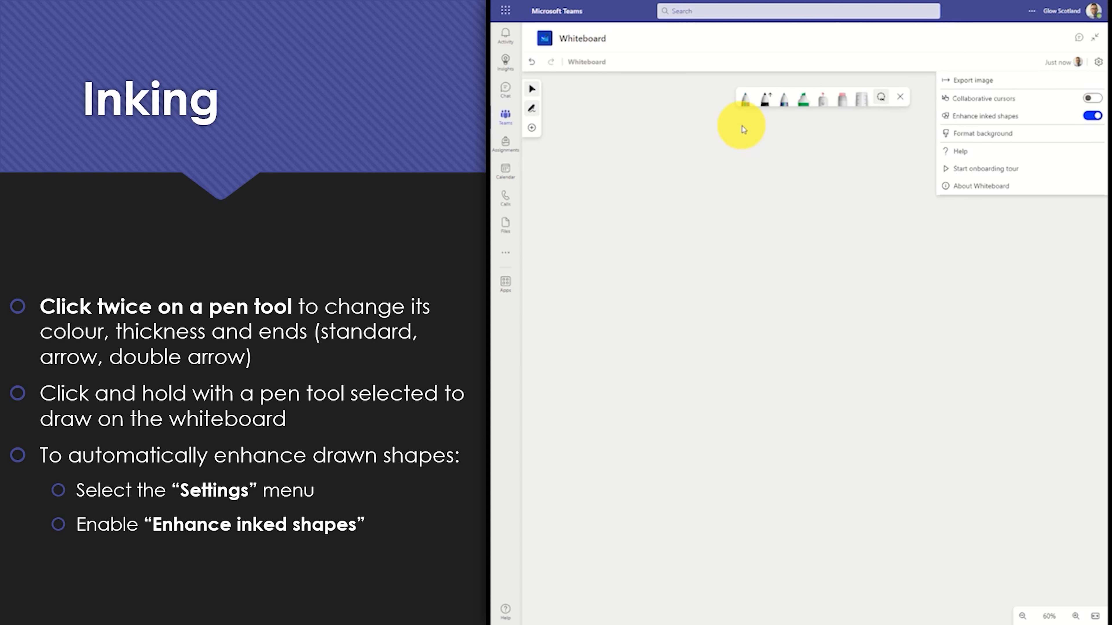
{"action": "left_click", "coordinate": [1099, 63]}
Draw a large triangle, a square below it and another closed shape beside the square with the rainbow pen.
{"action": "left_click", "coordinate": [745, 100]}
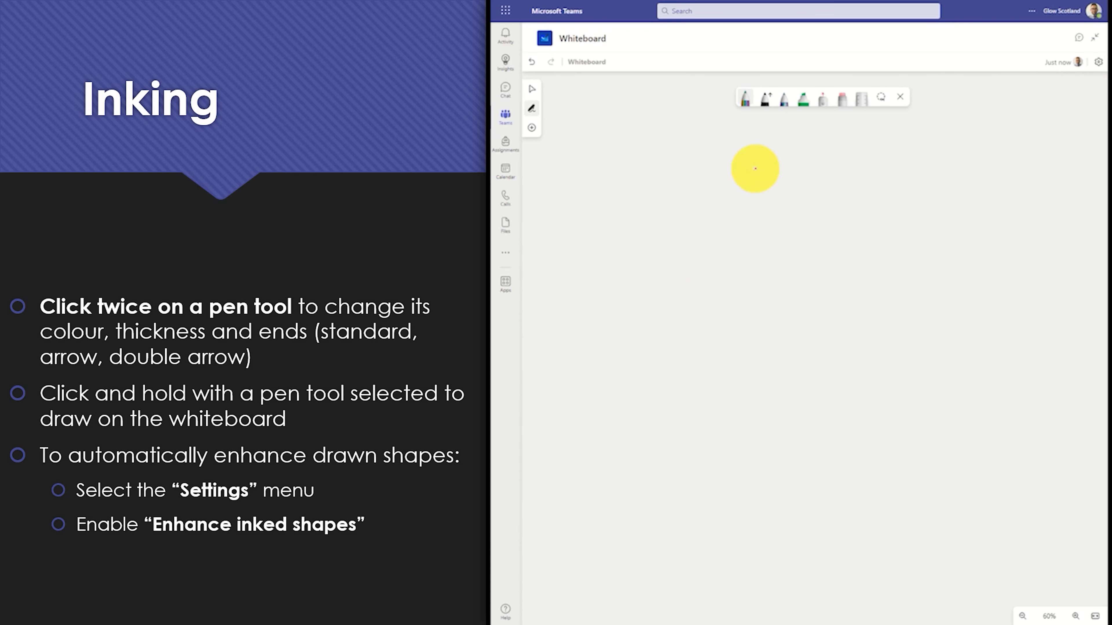
{"action": "mouse_move", "coordinate": [755, 169]}
{"action": "left_mouse_down"}
{"action": "mouse_move", "coordinate": [671, 315]}
{"action": "mouse_move", "coordinate": [898, 301]}
{"action": "mouse_move", "coordinate": [756, 170]}
{"action": "left_mouse_up"}
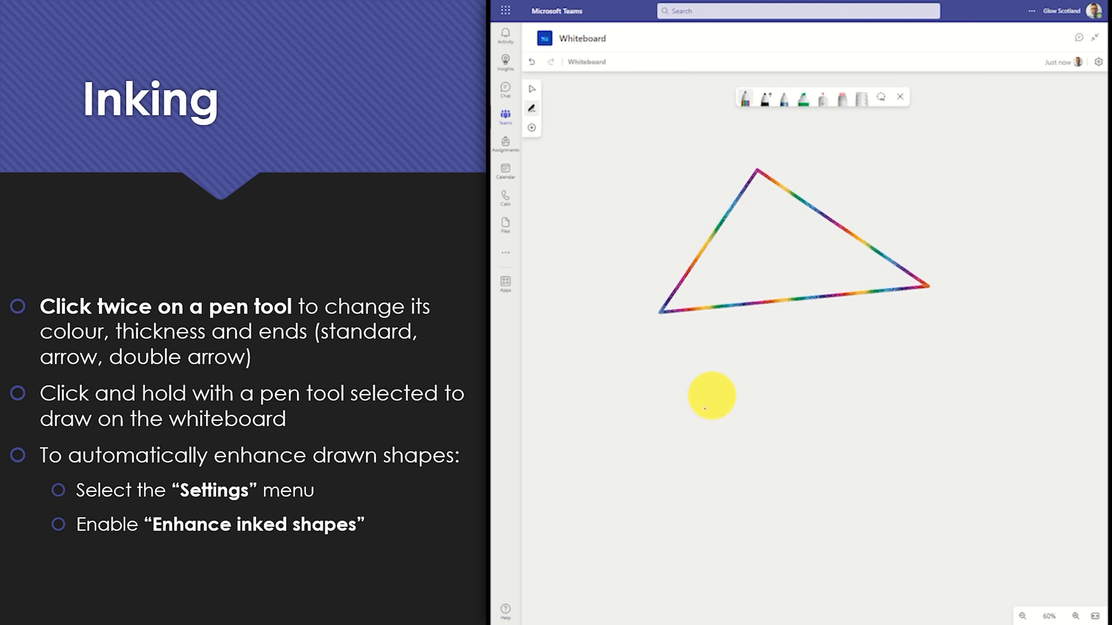
{"action": "mouse_move", "coordinate": [717, 373]}
{"action": "left_mouse_down"}
{"action": "mouse_move", "coordinate": [725, 435]}
{"action": "mouse_move", "coordinate": [784, 467]}
{"action": "mouse_move", "coordinate": [850, 445]}
{"action": "mouse_move", "coordinate": [840, 341]}
{"action": "mouse_move", "coordinate": [719, 354]}
{"action": "left_mouse_up"}
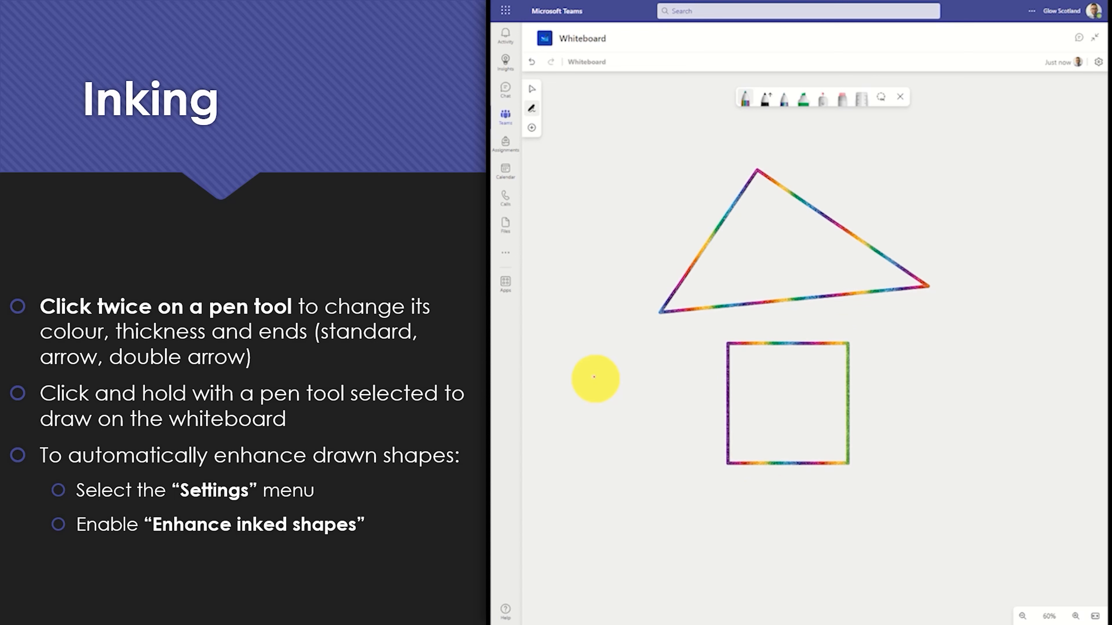
{"action": "mouse_move", "coordinate": [630, 355]}
{"action": "left_mouse_down"}
{"action": "mouse_move", "coordinate": [566, 450]}
{"action": "mouse_move", "coordinate": [622, 345]}
{"action": "left_mouse_up"}
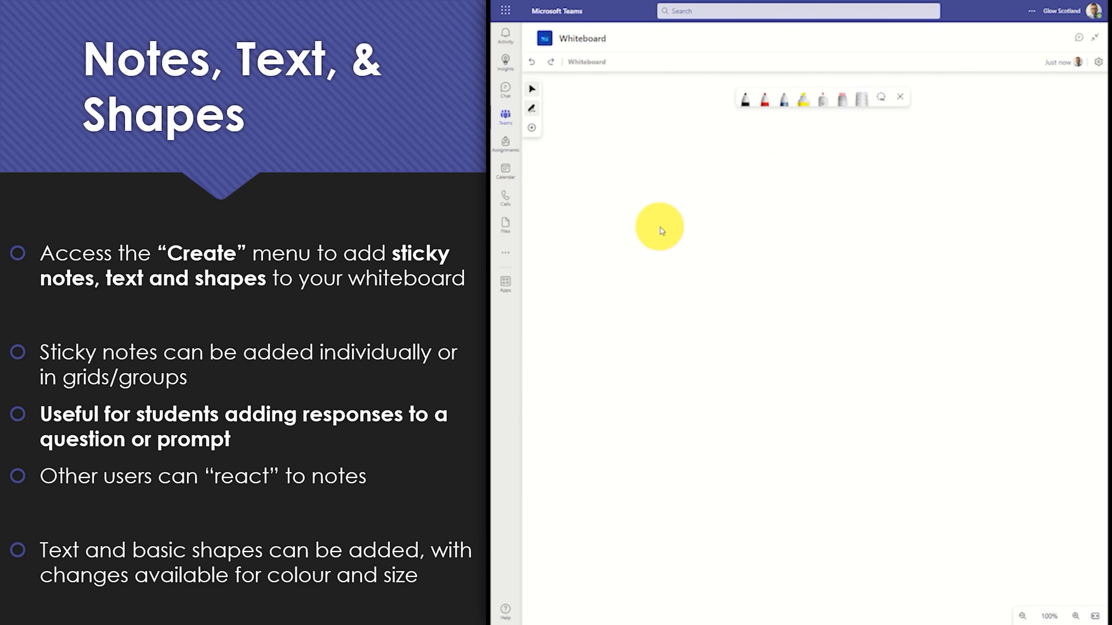
Choose a single red sticky note to add to the blank whiteboard.
{"action": "left_click", "coordinate": [532, 129]}
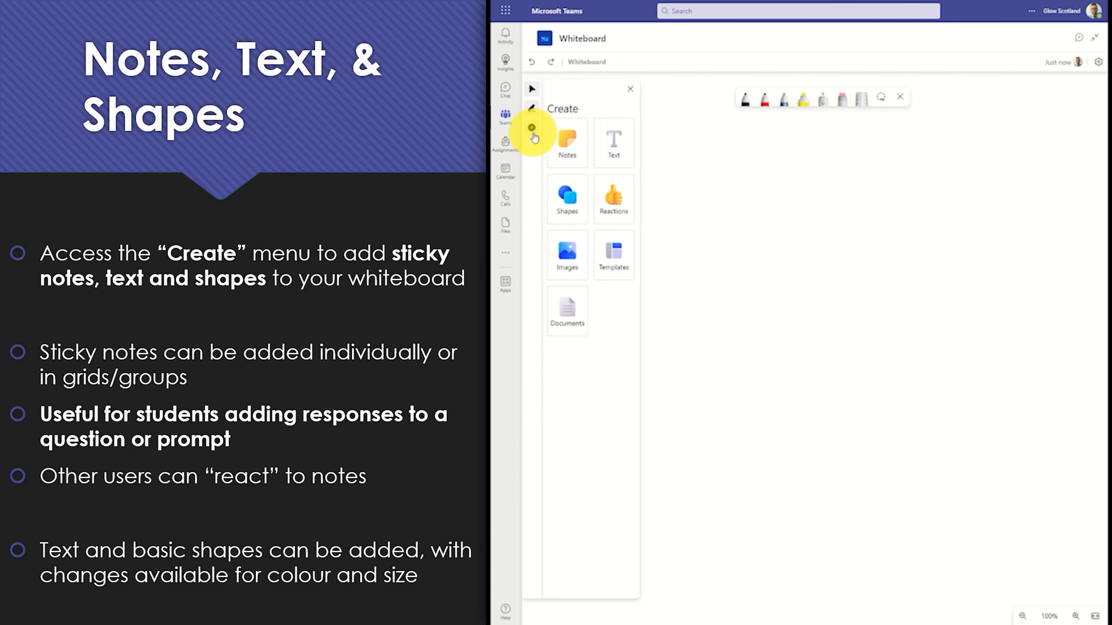
{"action": "left_click", "coordinate": [579, 148]}
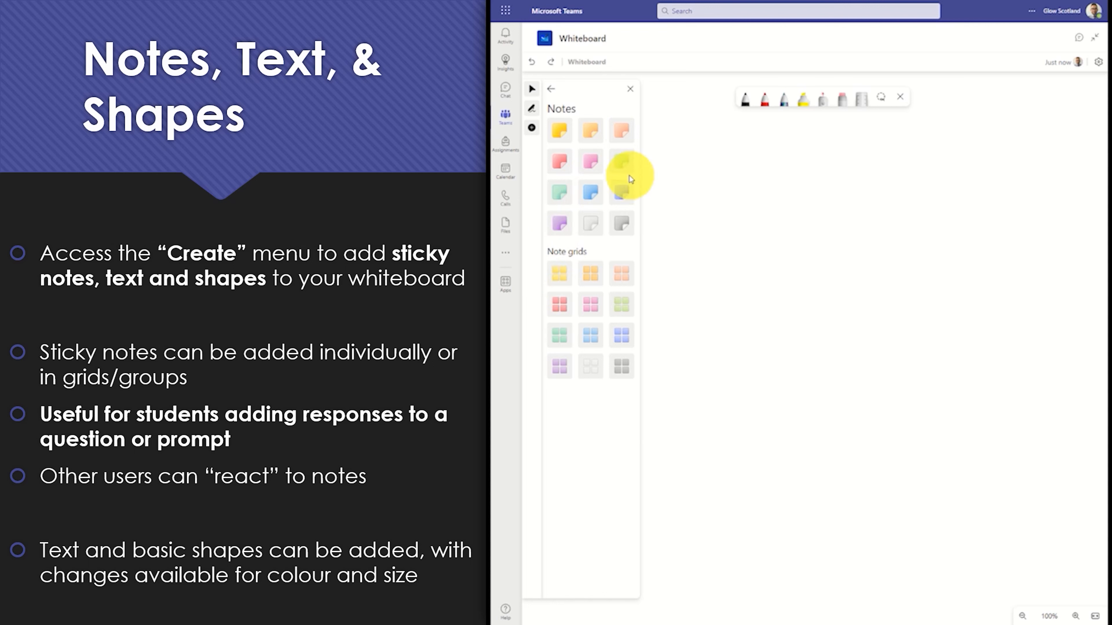
{"action": "left_click", "coordinate": [559, 162]}
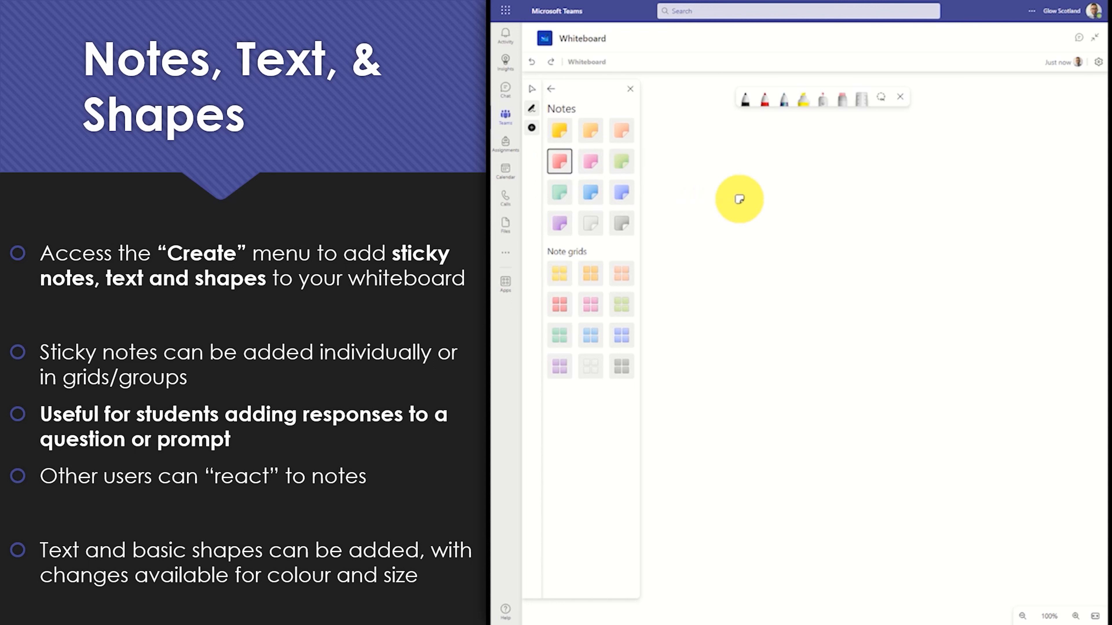